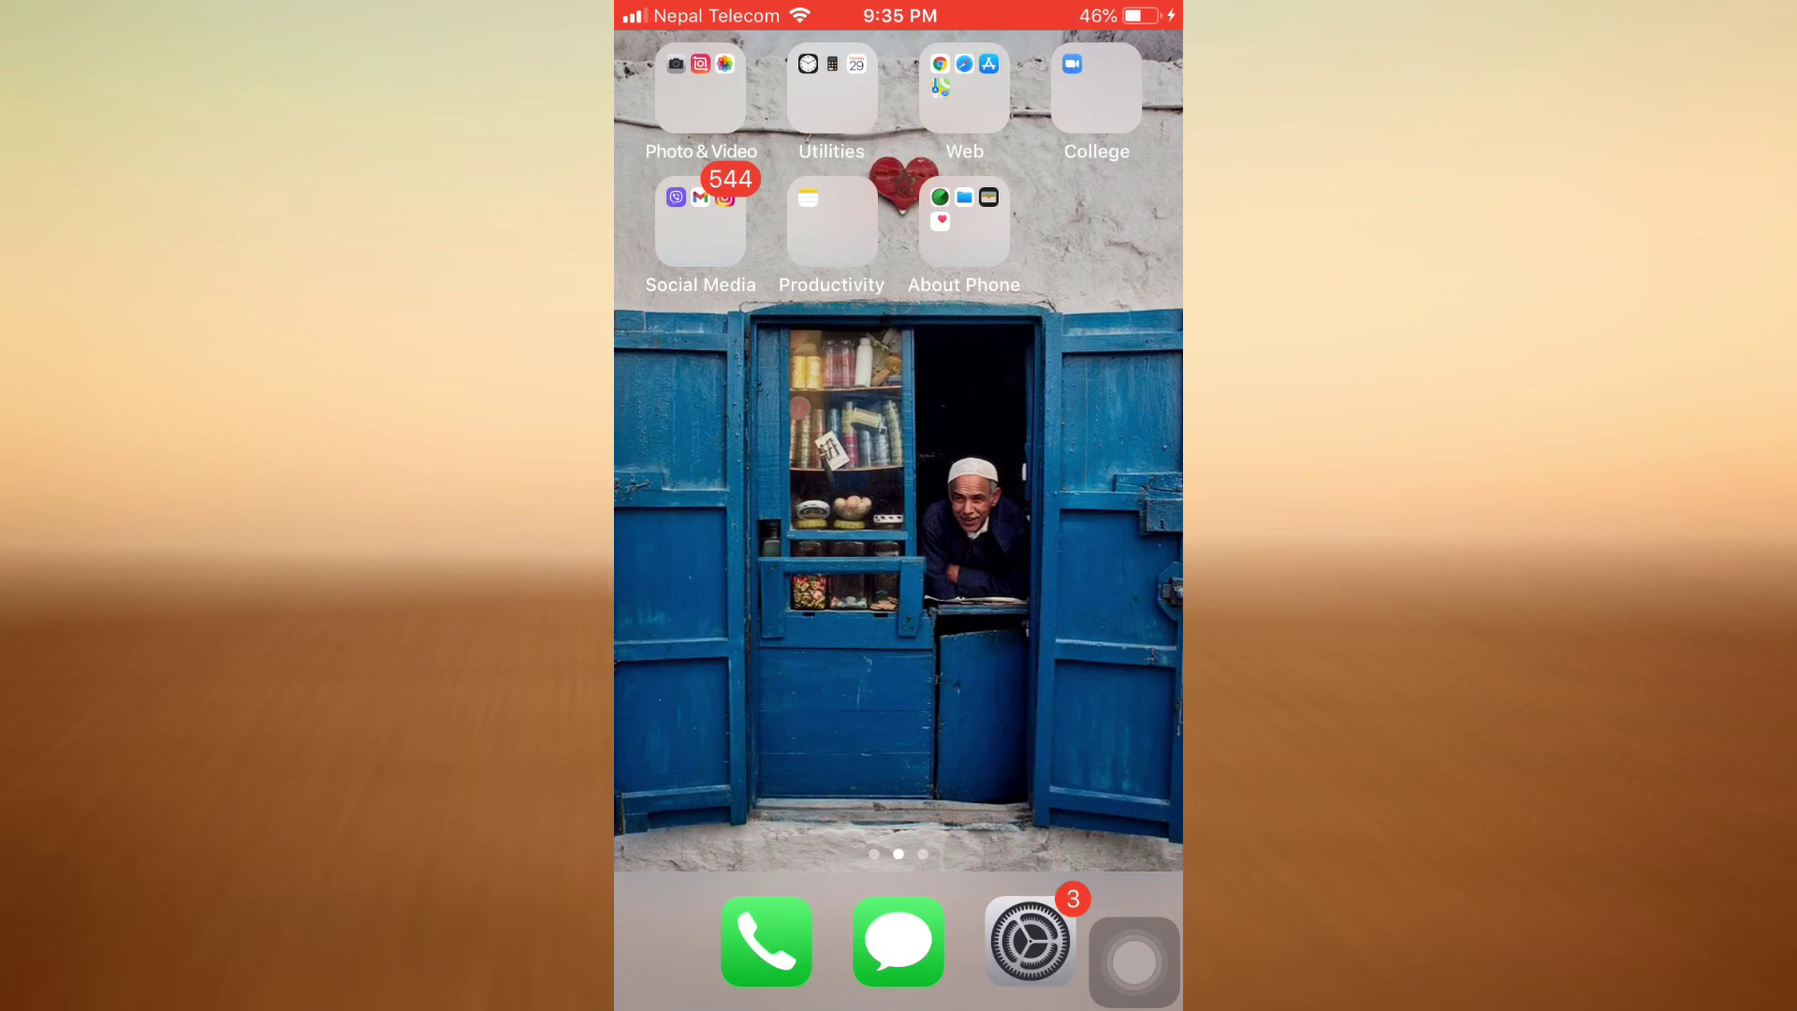
- Launch Chrome from the Web folder to load activision.com
{"action": "left_click", "coordinate": [963, 88]}
{"action": "left_click", "coordinate": [749, 355]}
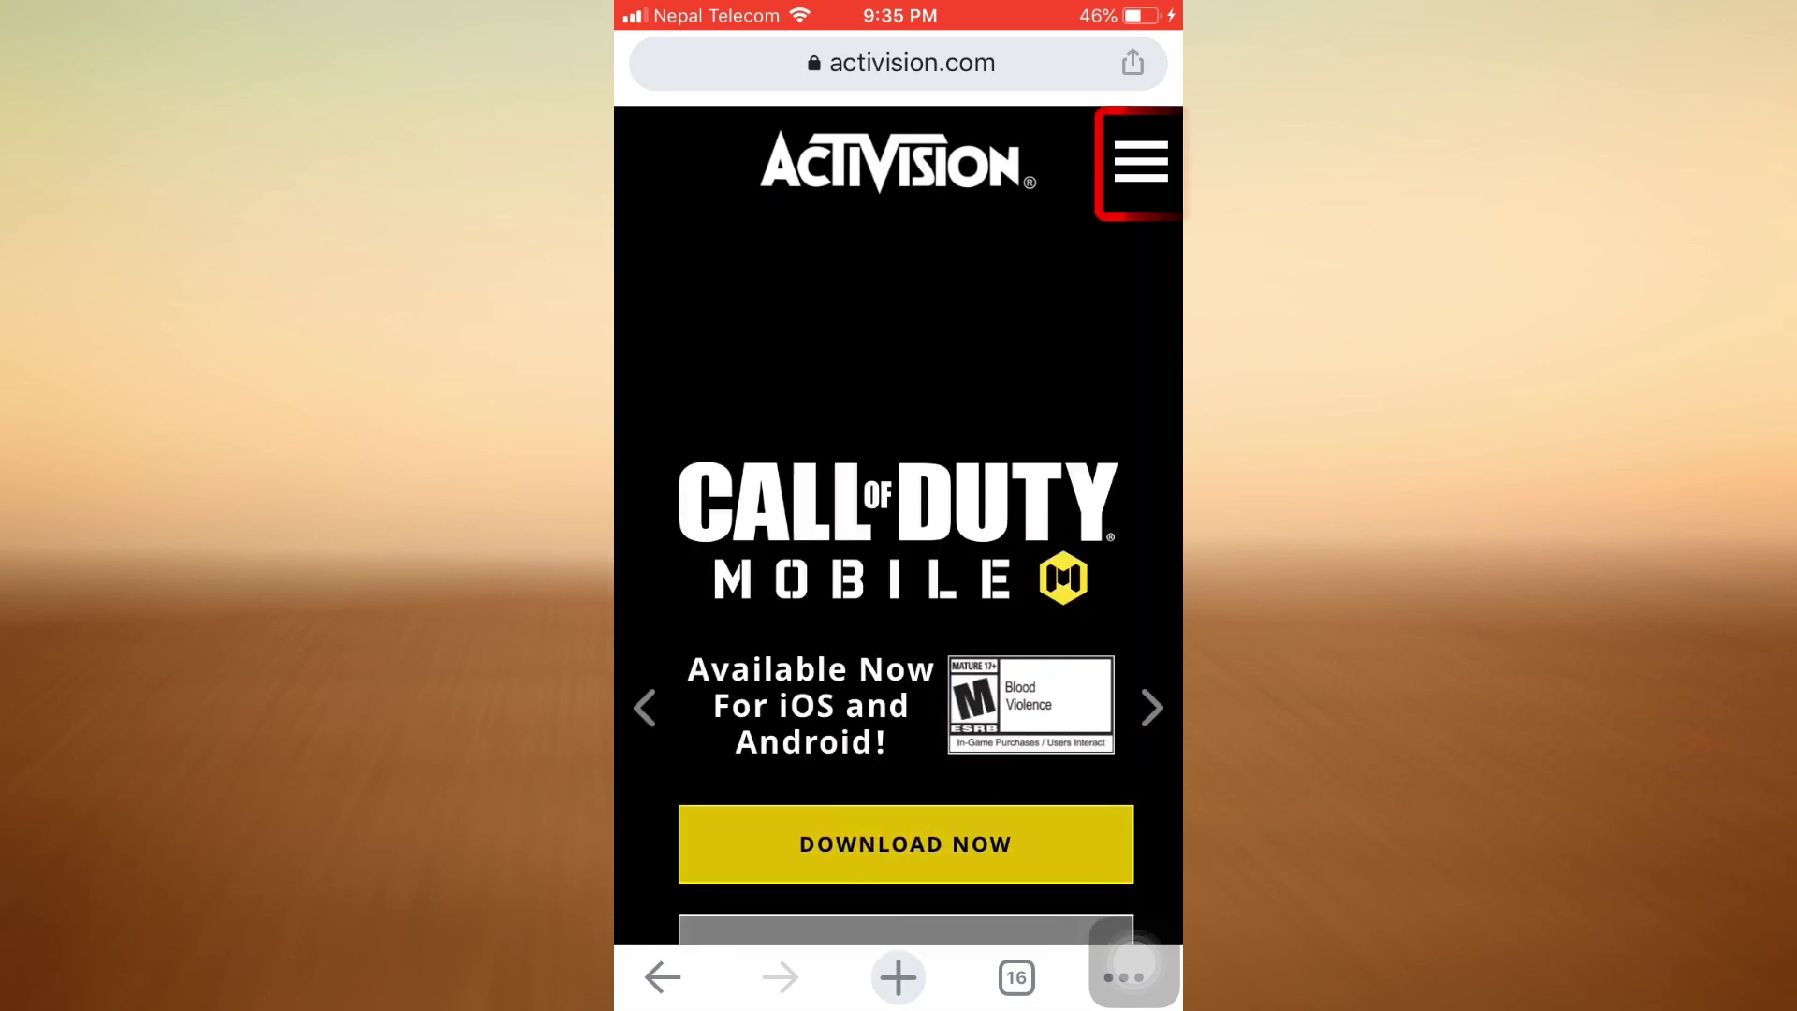
- Bring up the site's navigation menu to reach the Log In option
{"action": "left_click", "coordinate": [1140, 163]}
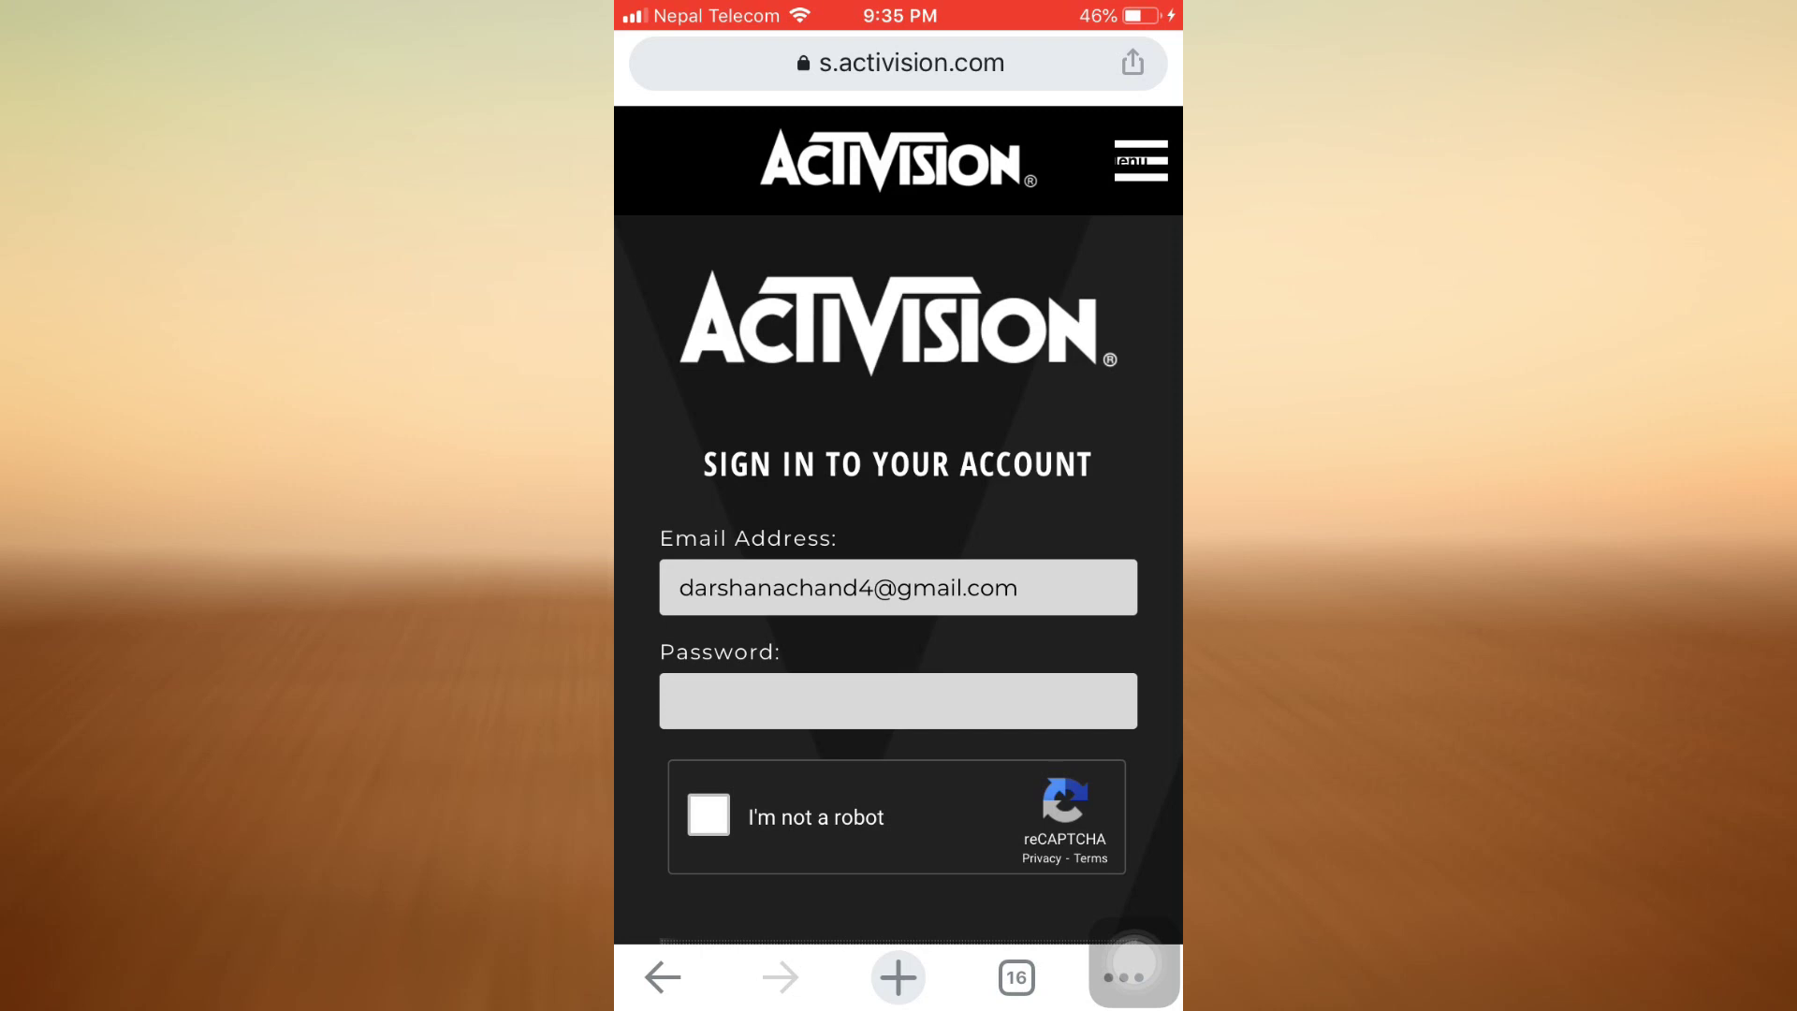
{"action": "scroll", "coordinate": [900, 562], "scroll_direction": "down", "scroll_amount": 5}
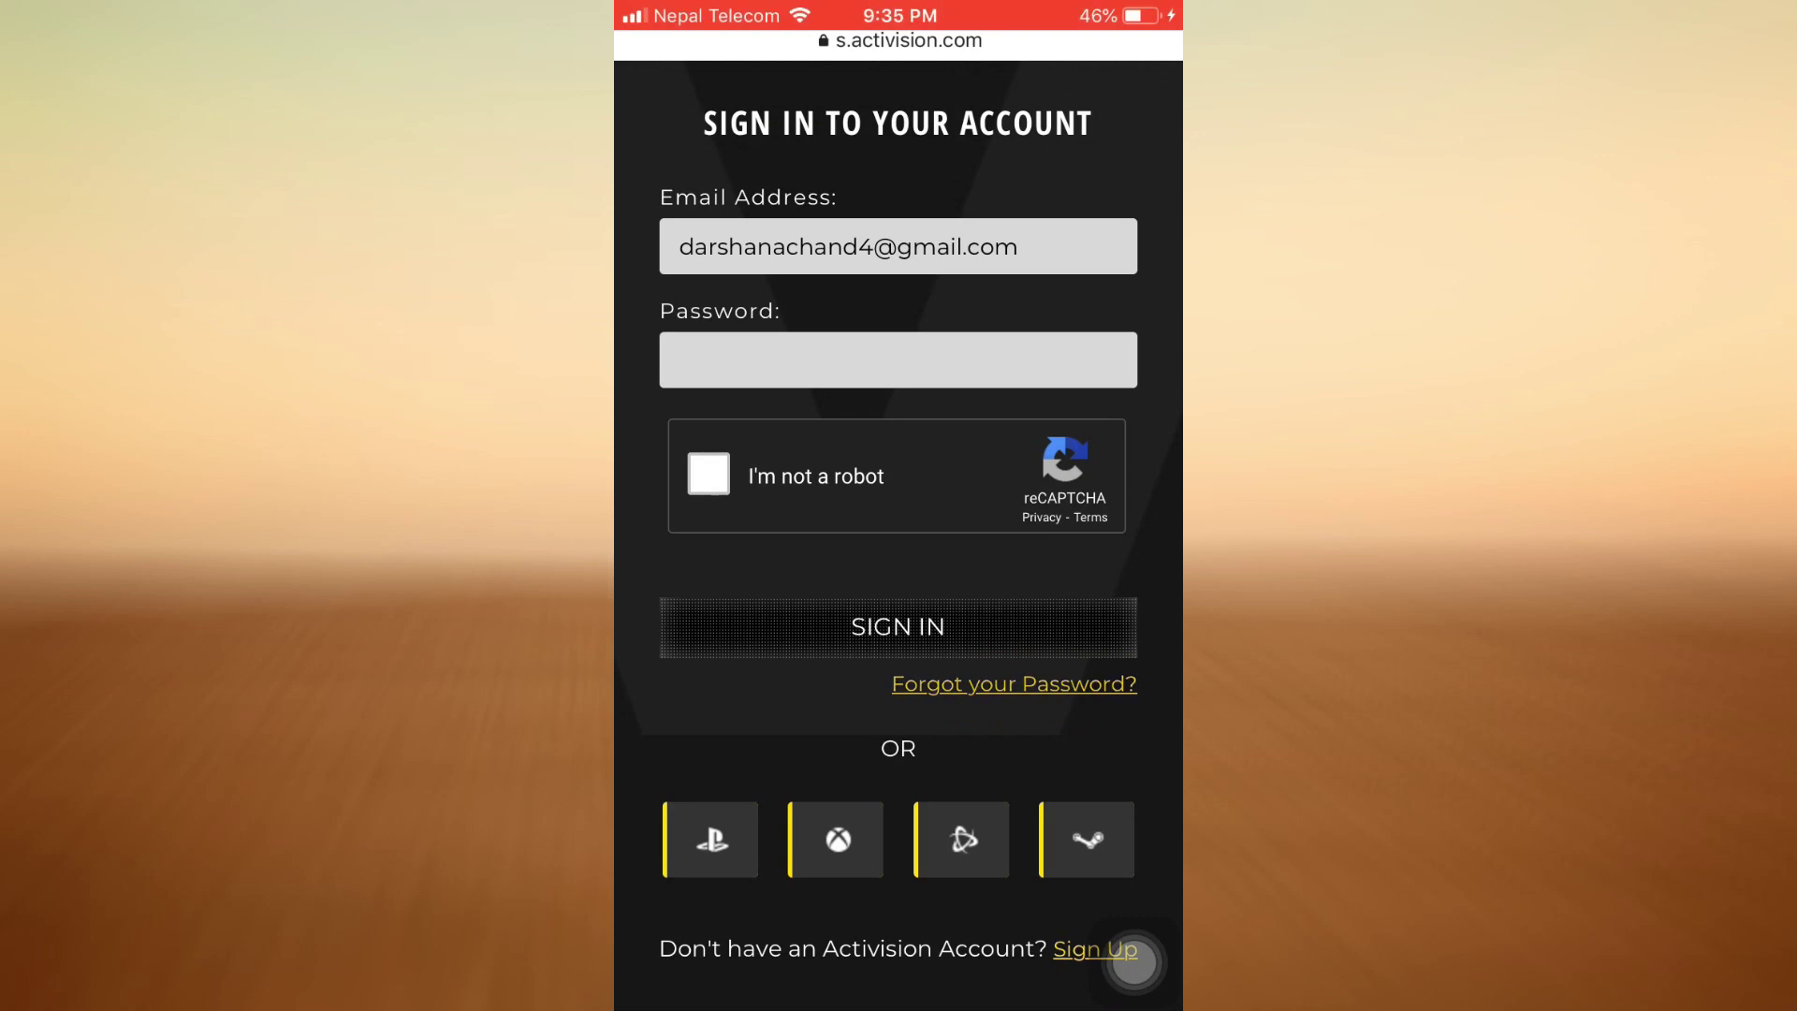
- Submit a forgot-password request for the account's email address, correcting a domain typo
{"action": "left_click", "coordinate": [1133, 961]}
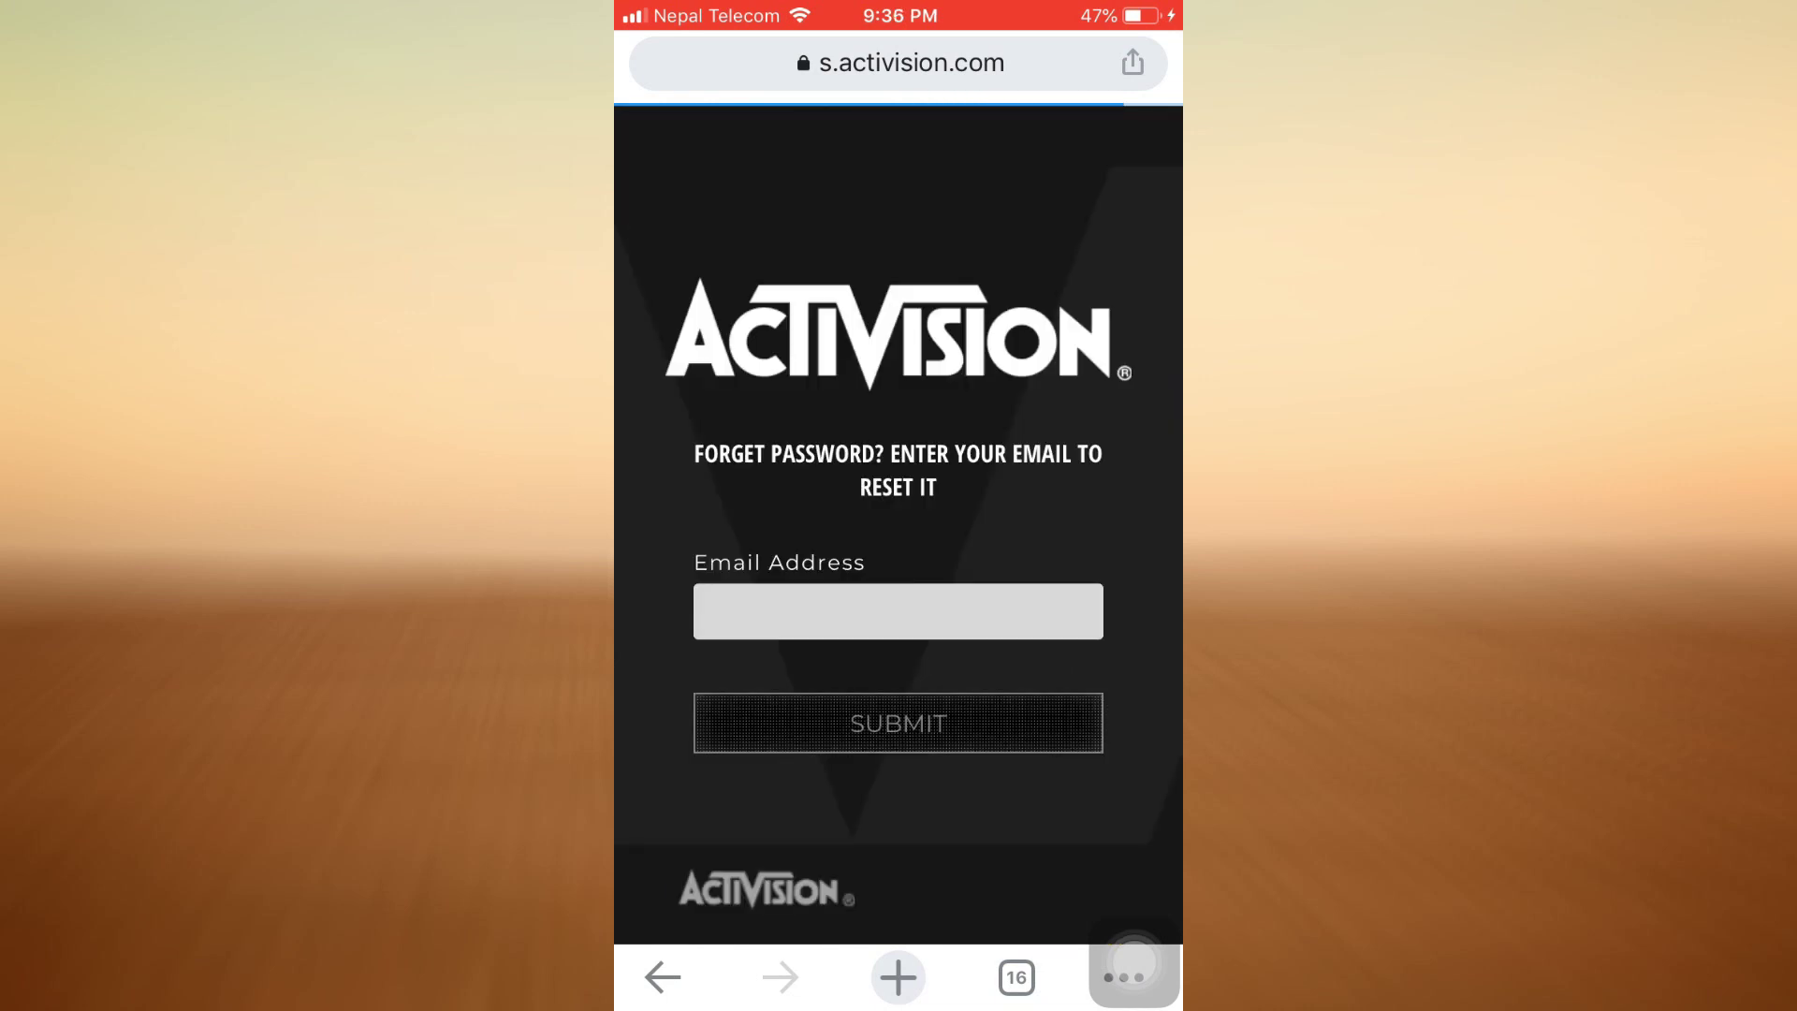
{"action": "left_click", "coordinate": [900, 611]}
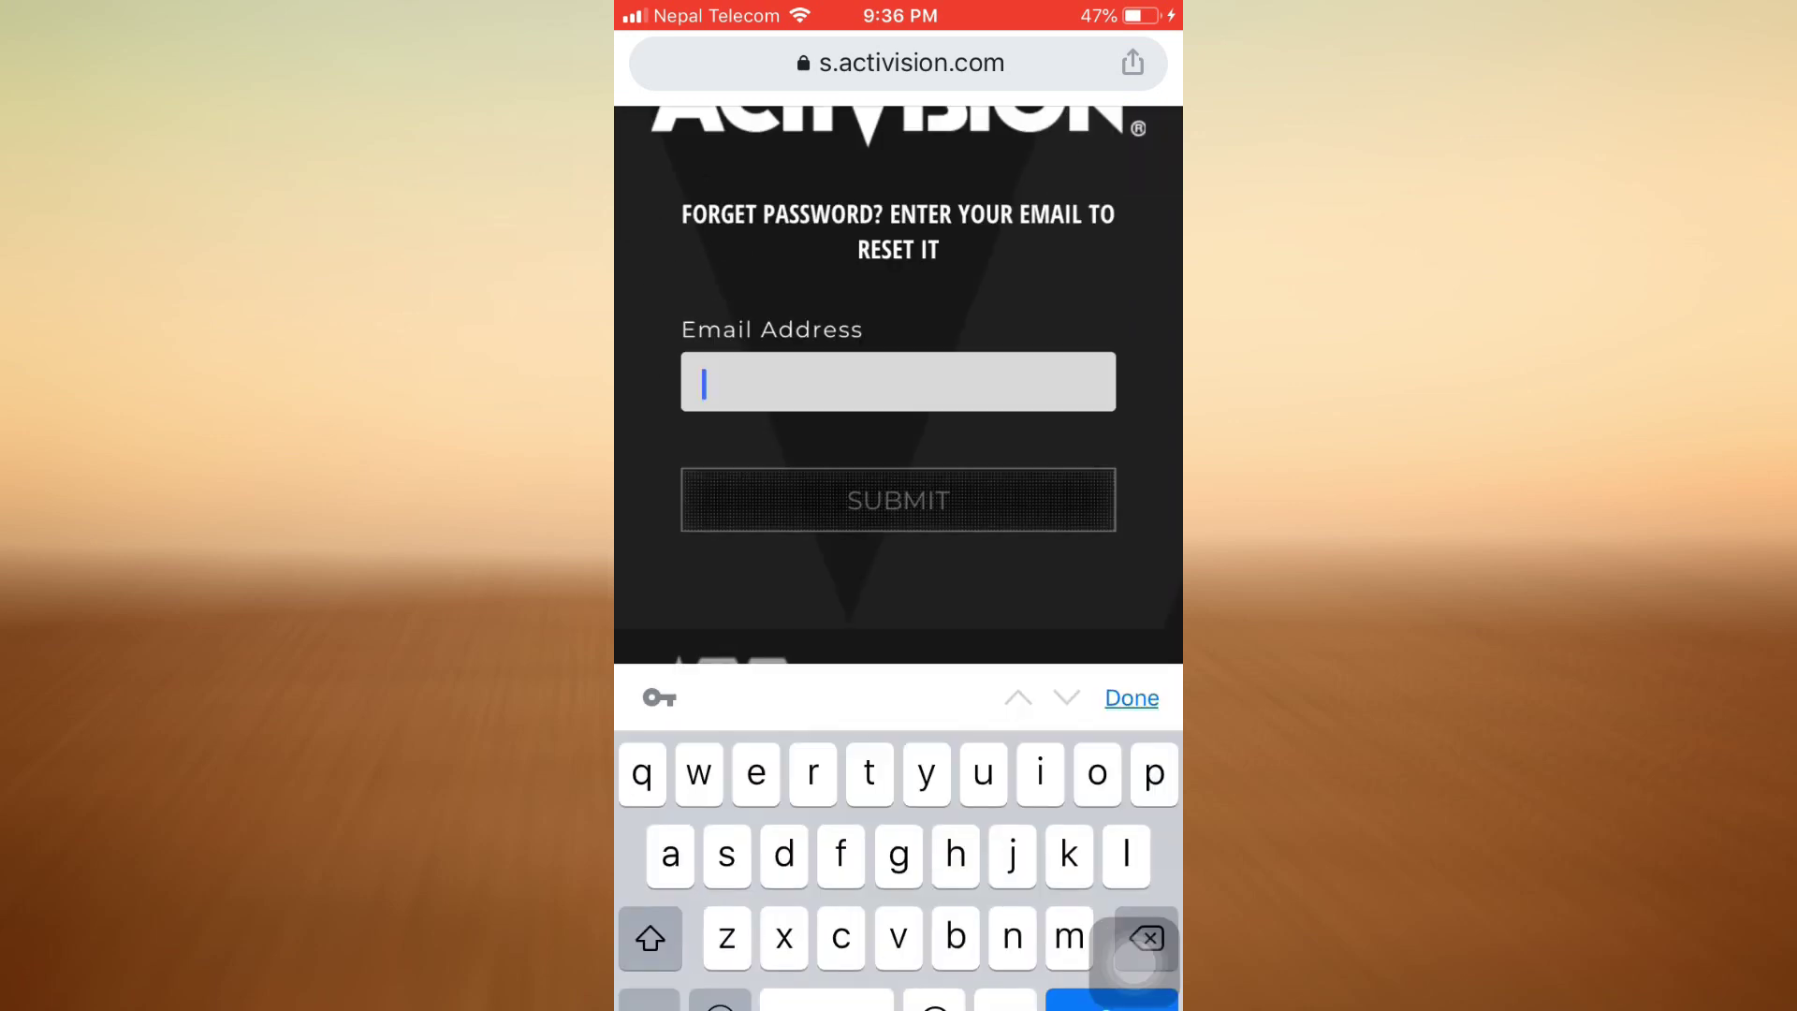
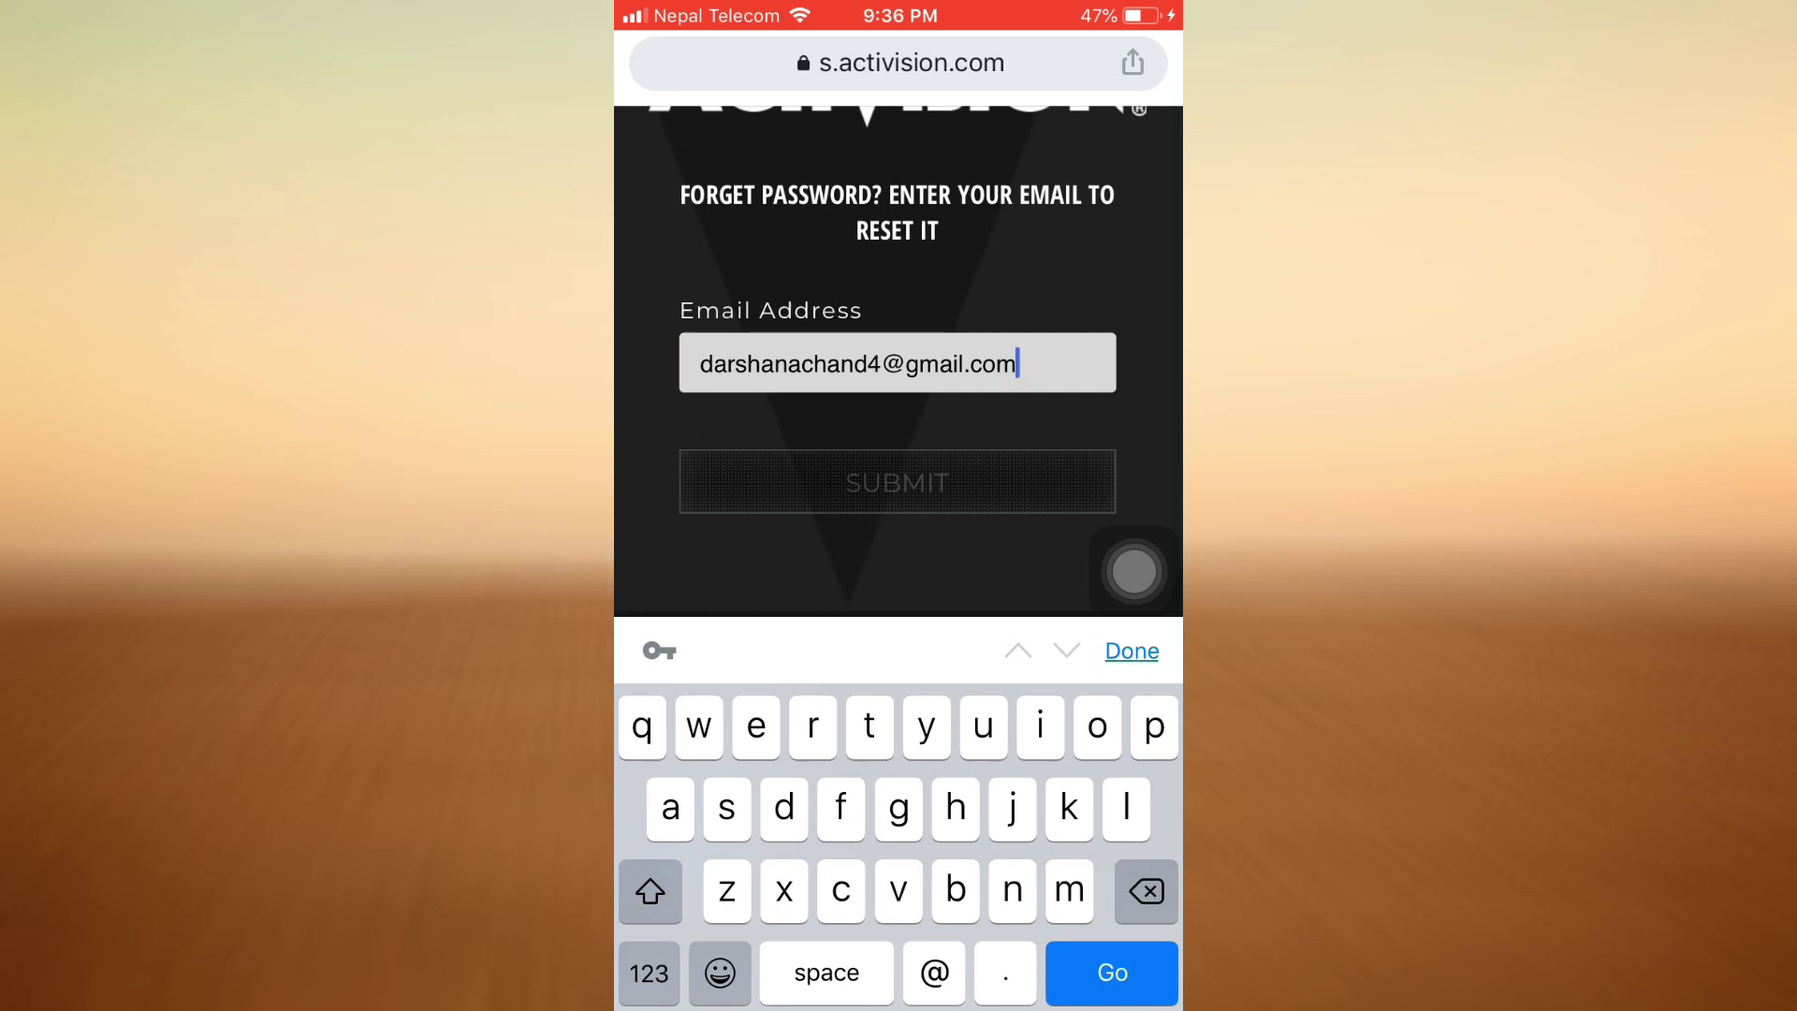
{"action": "left_click", "coordinate": [1132, 651]}
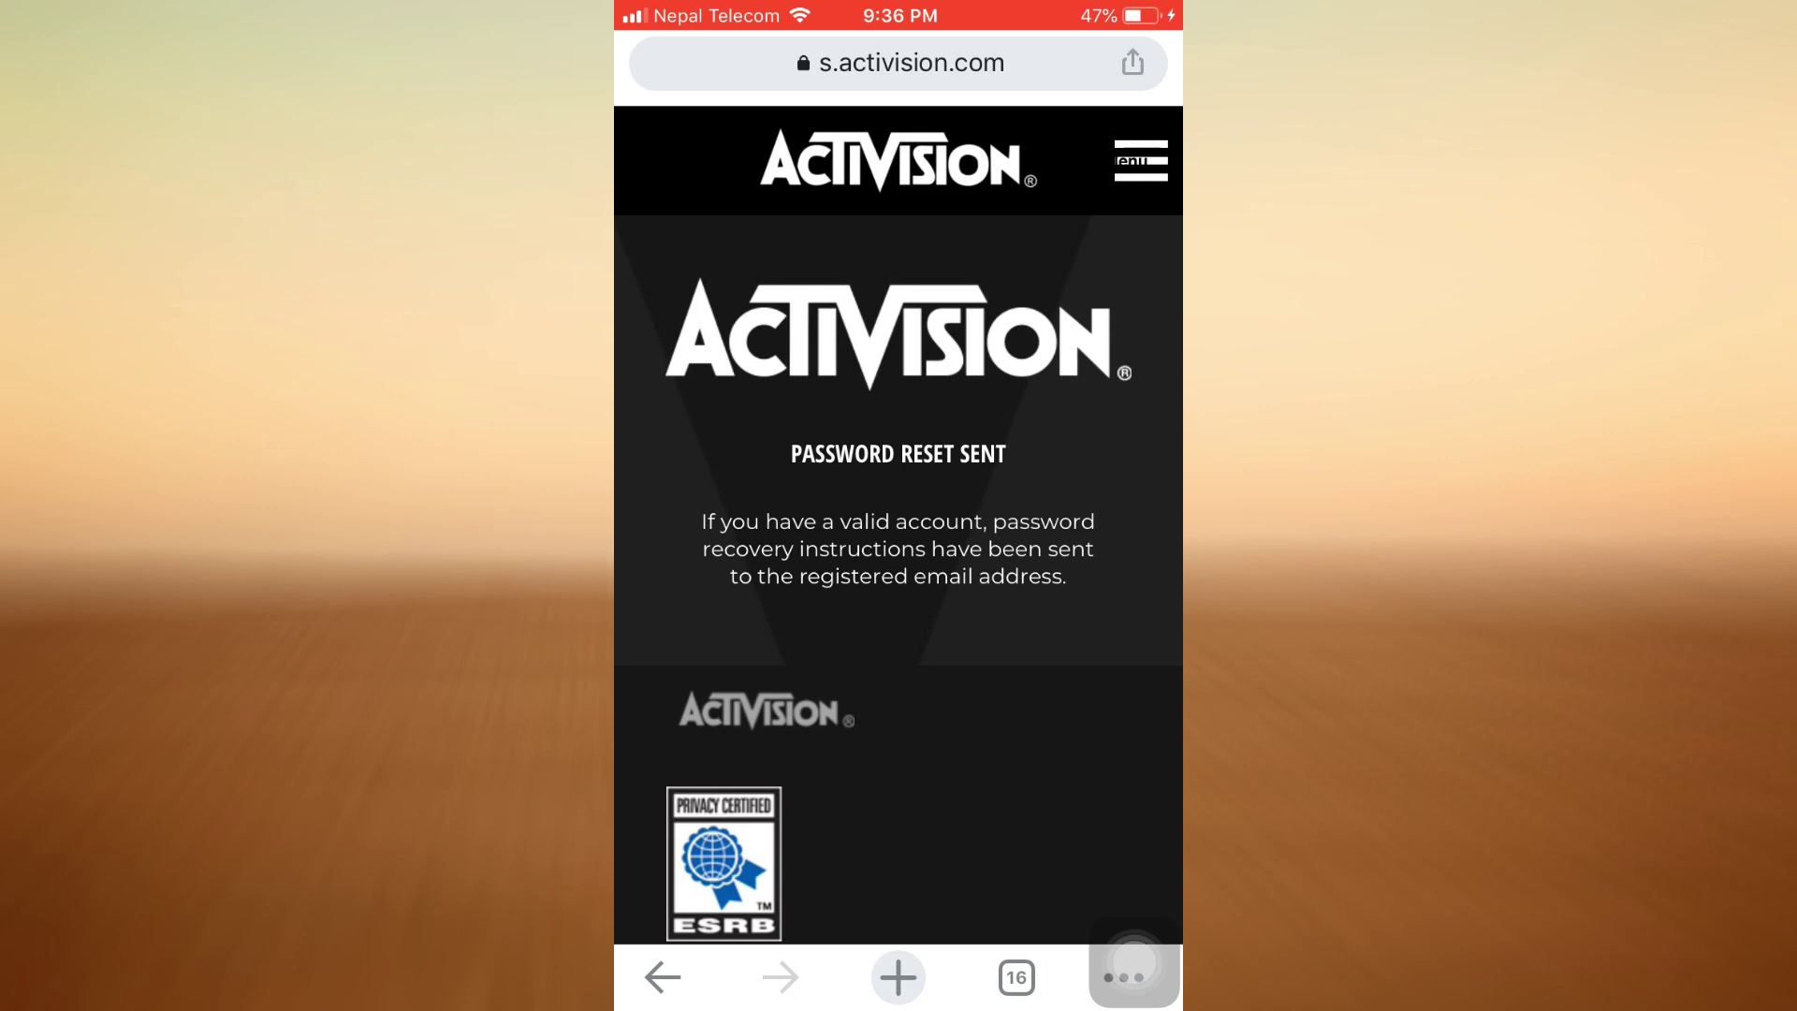
- Close the browser and return to the home screen
{"action": "left_click", "coordinate": [1135, 968]}
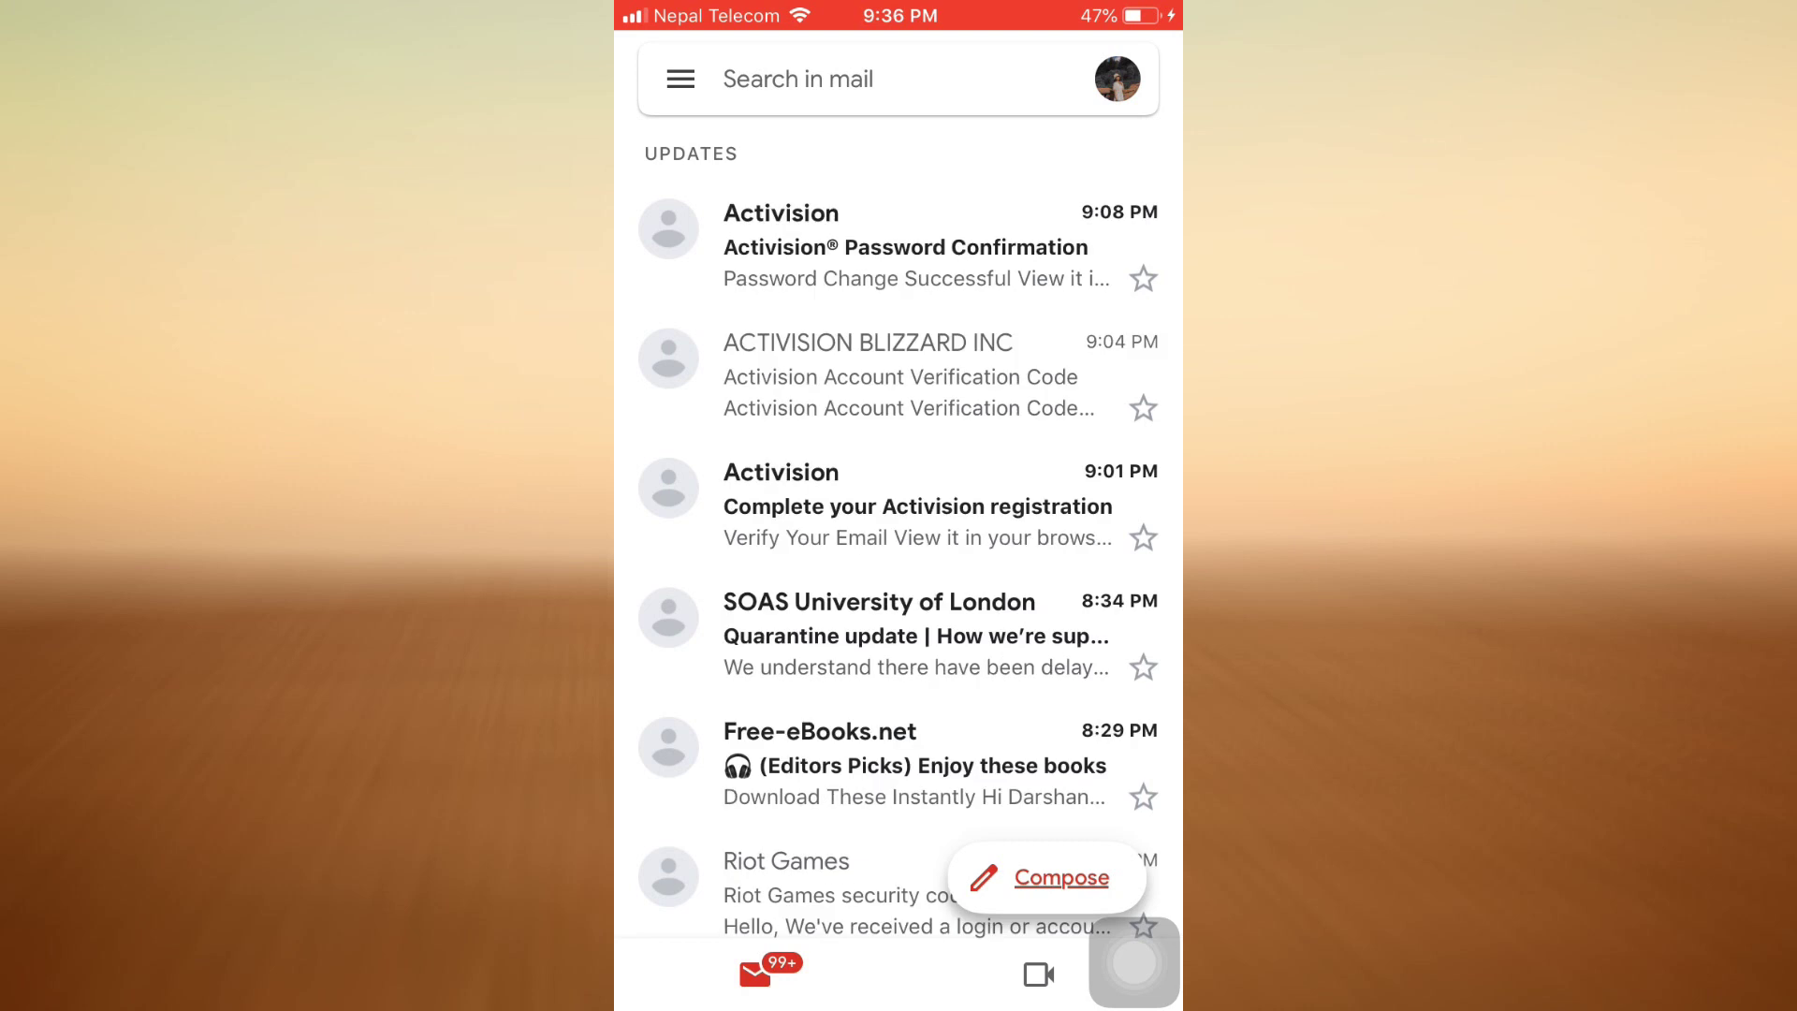
- Open the Activision Password Help email's reset link in Chrome
{"action": "left_click", "coordinate": [898, 246]}
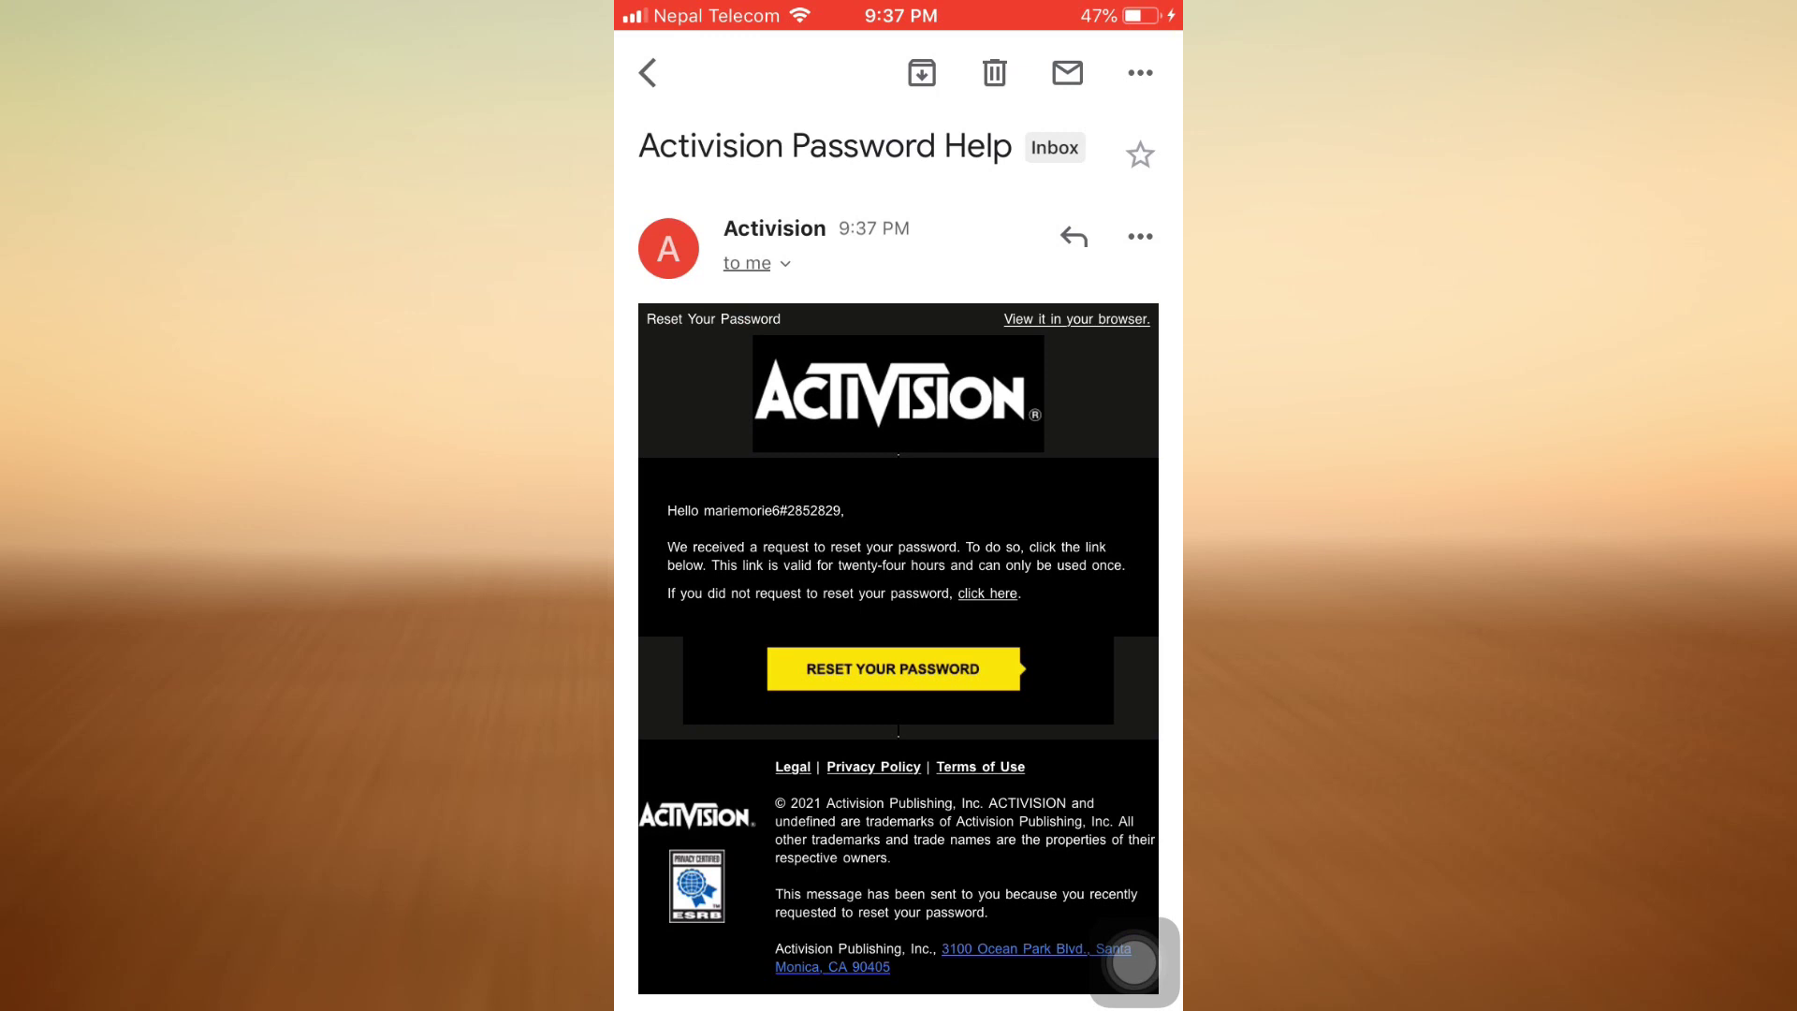
{"action": "left_click", "coordinate": [893, 668]}
{"action": "left_click", "coordinate": [1082, 722]}
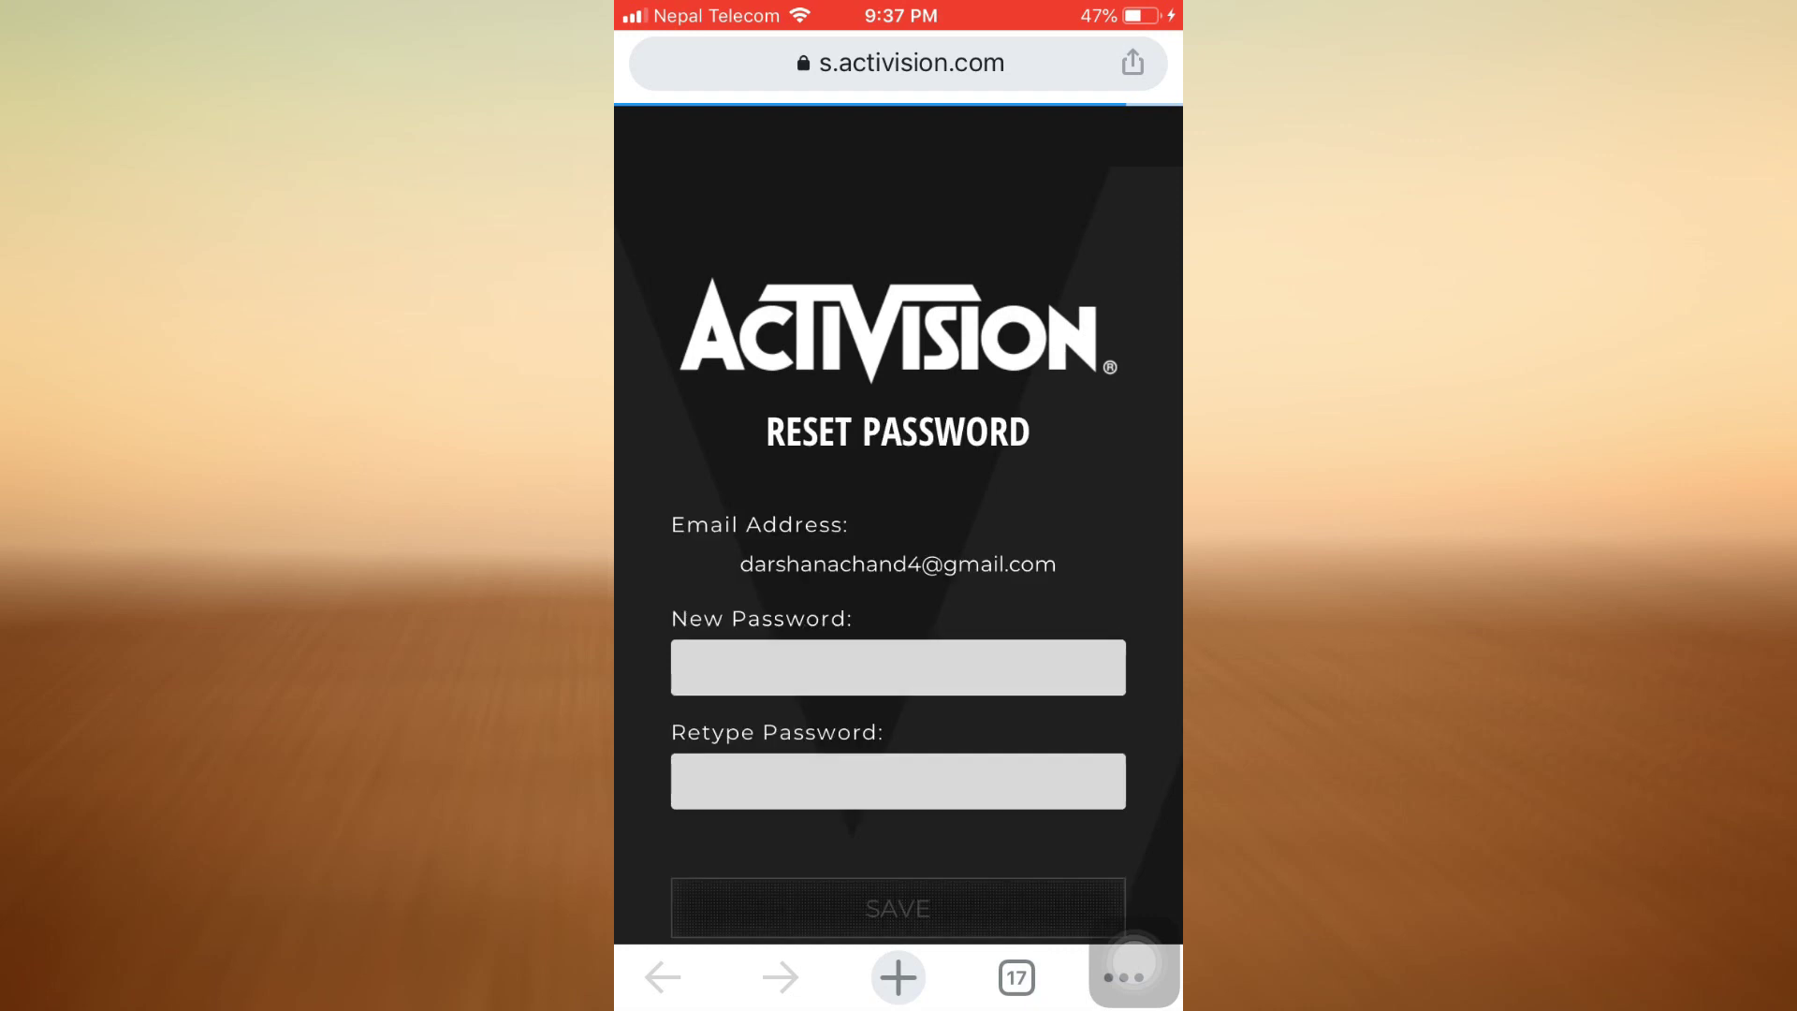
{"action": "scroll", "coordinate": [898, 561], "scroll_direction": "down", "scroll_amount": 2}
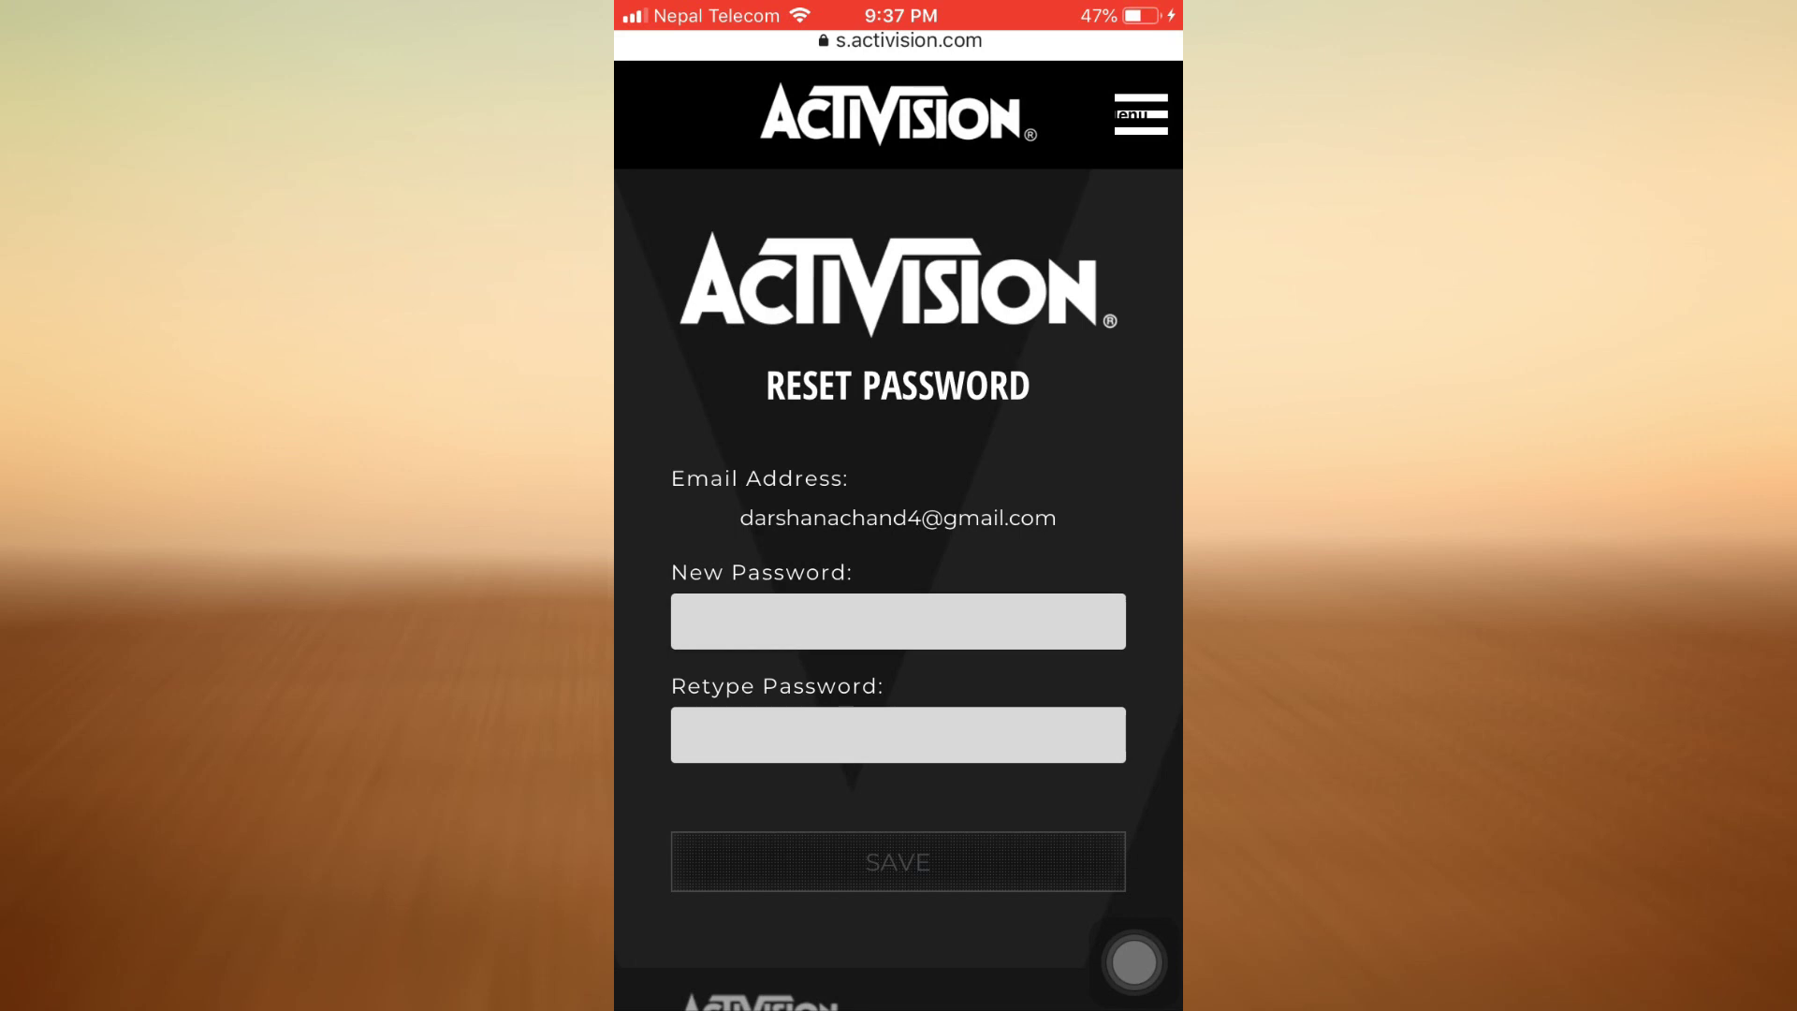
- Enter the new password in New Password and again in Retype Password
{"action": "left_click", "coordinate": [898, 620]}
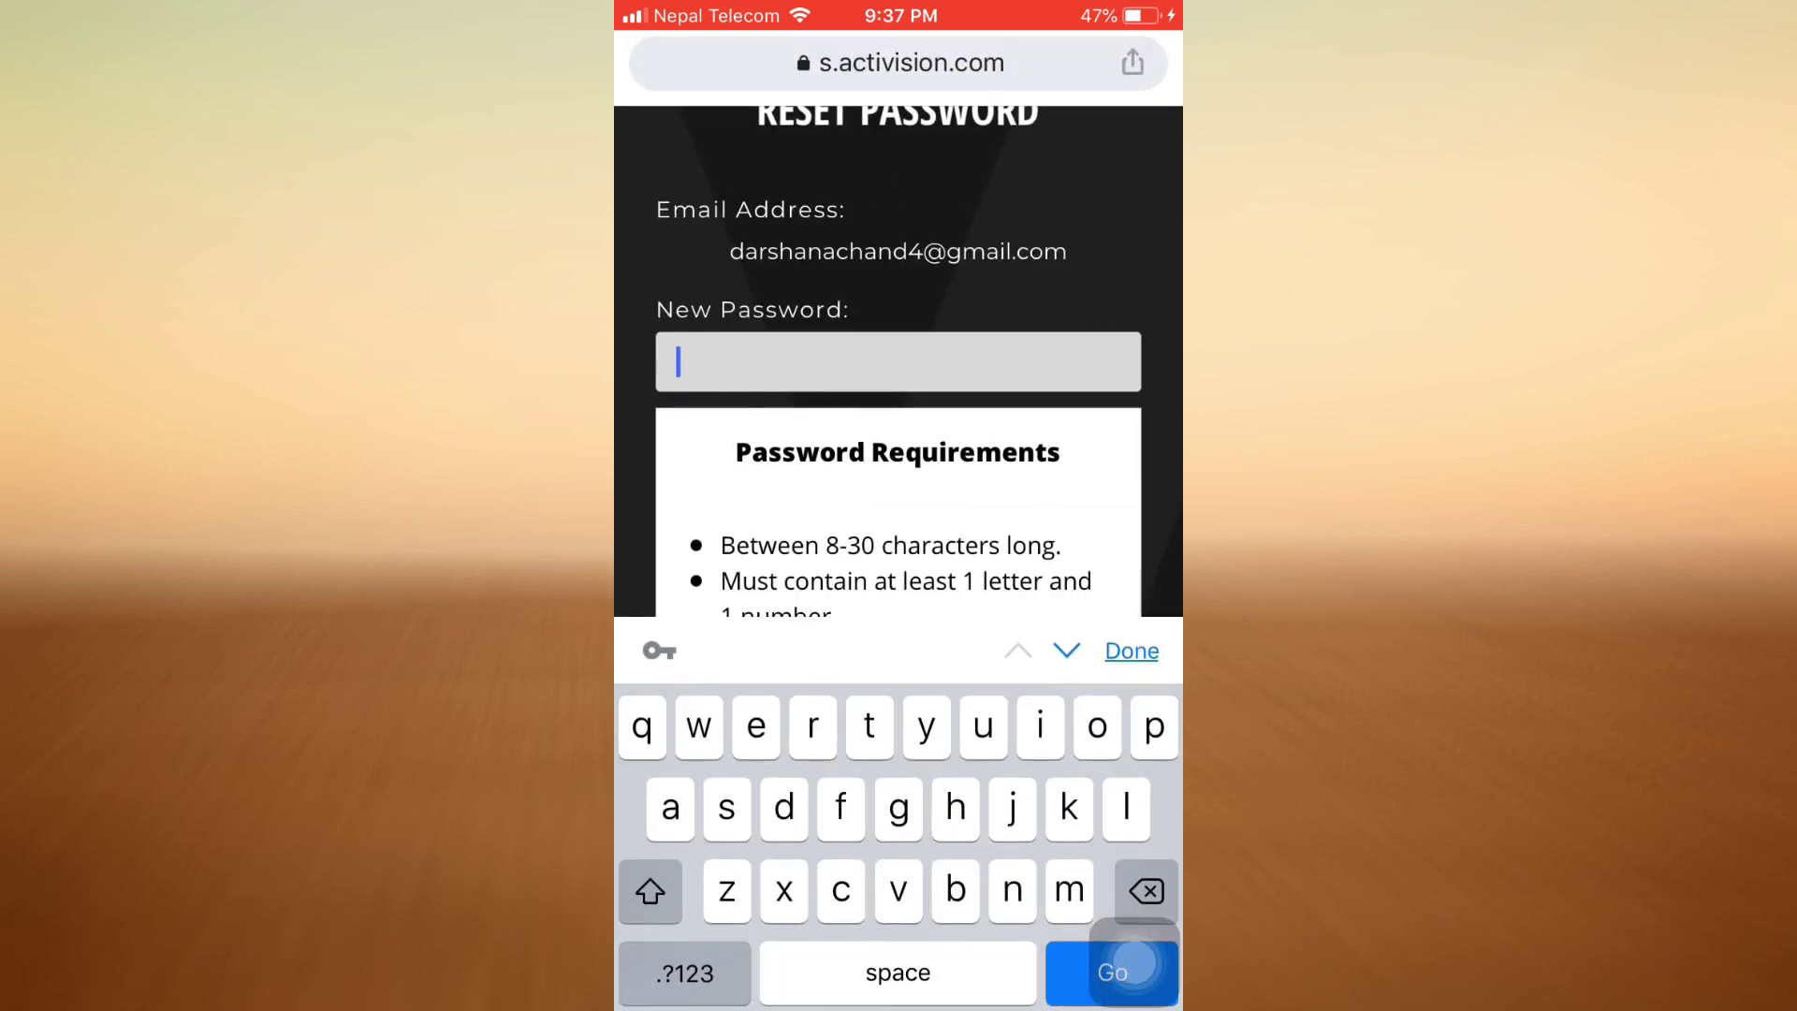
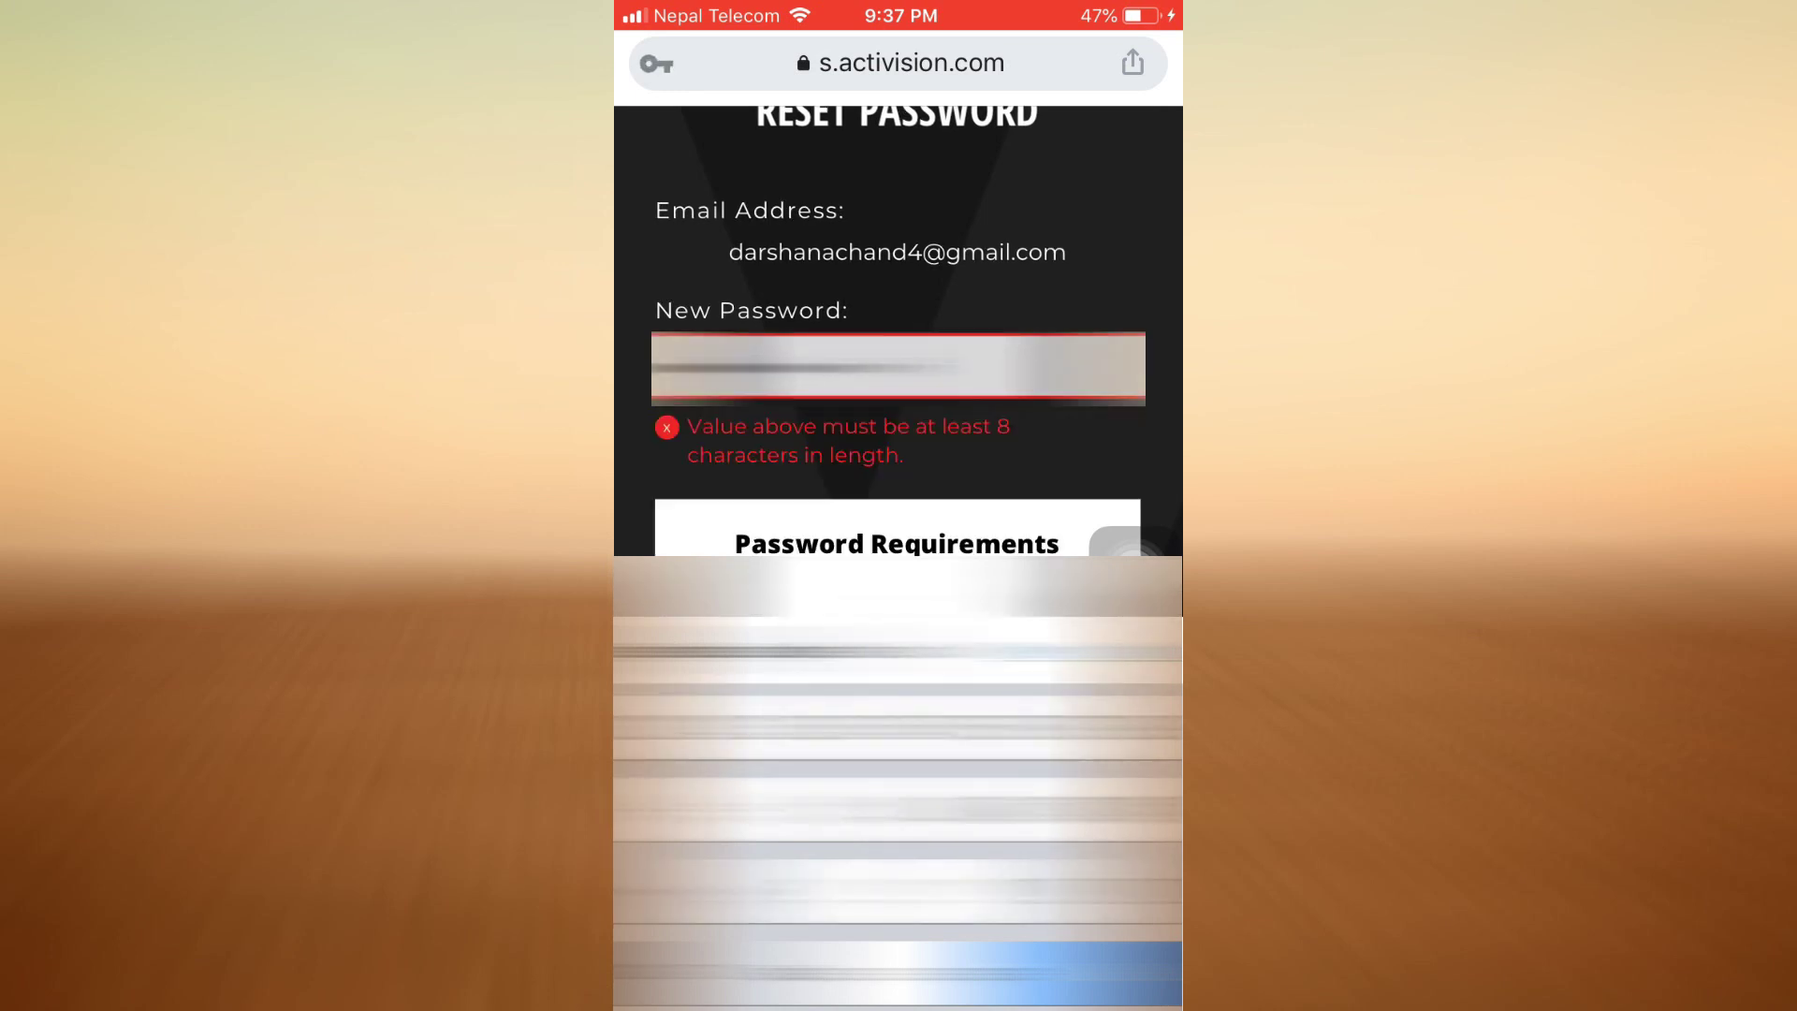
{"action": "scroll", "coordinate": [898, 352], "scroll_direction": "down", "scroll_amount": 5}
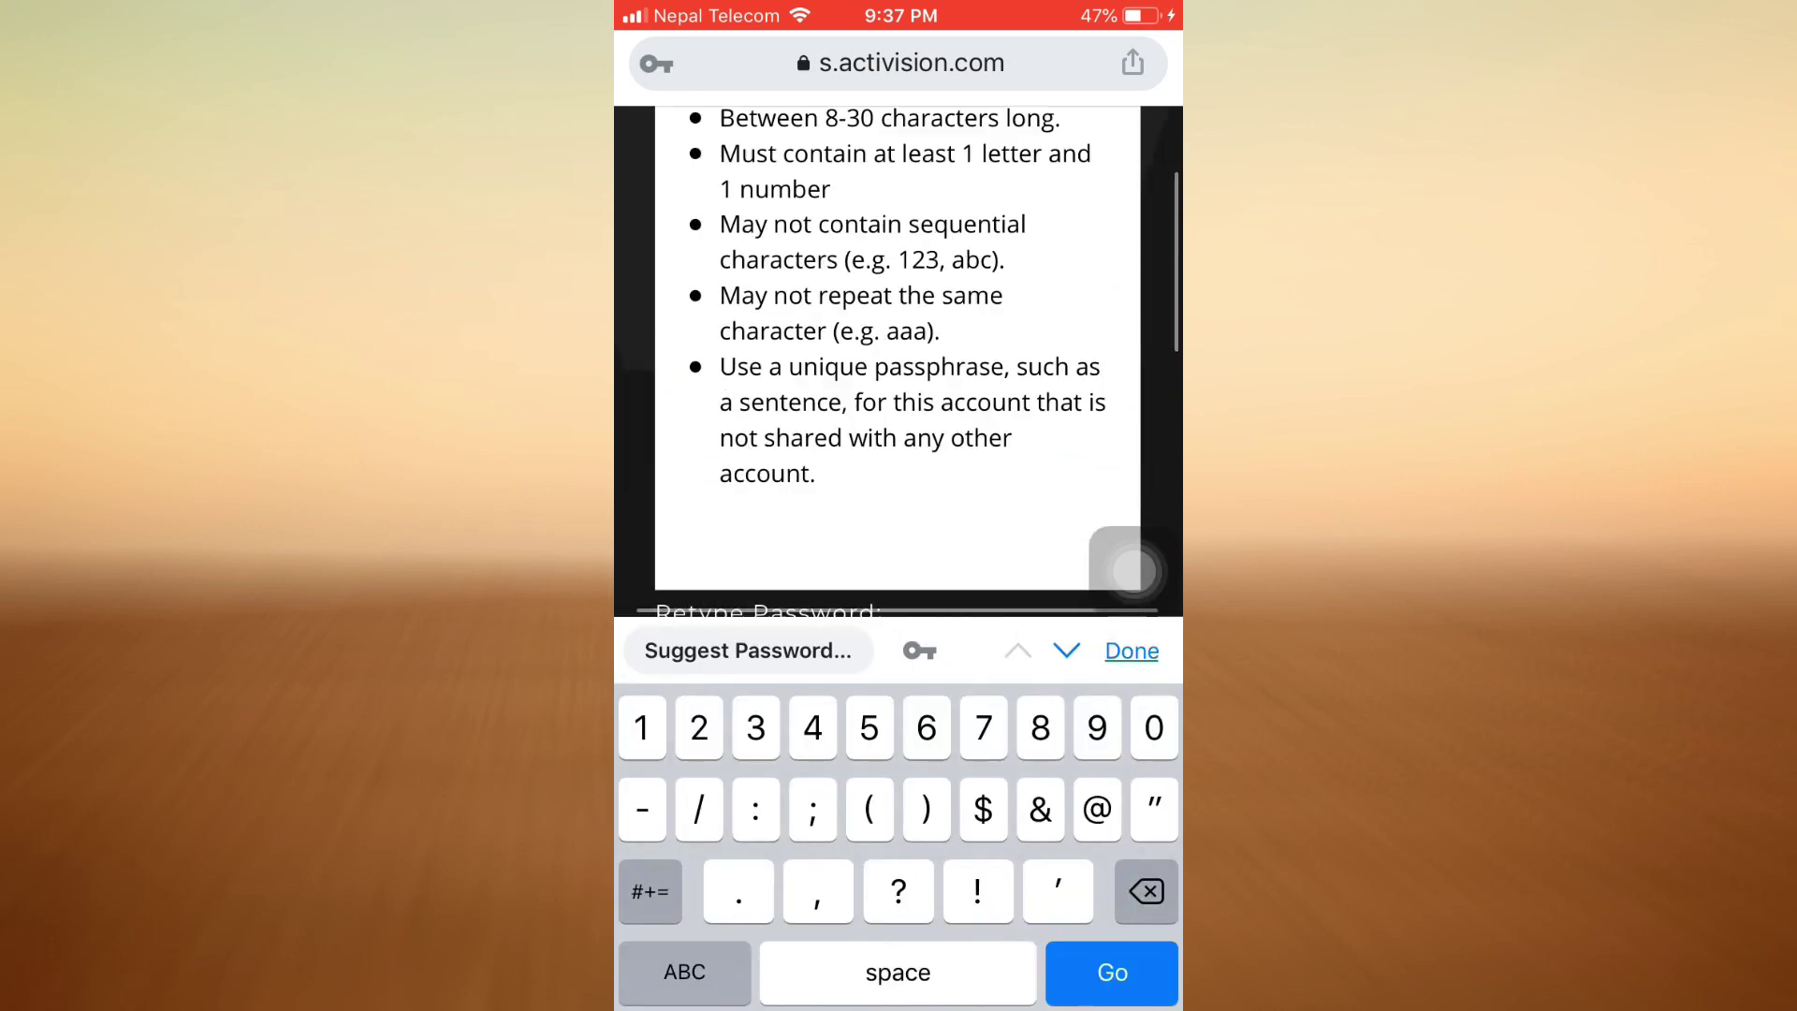
{"action": "key", "text": "Tab"}
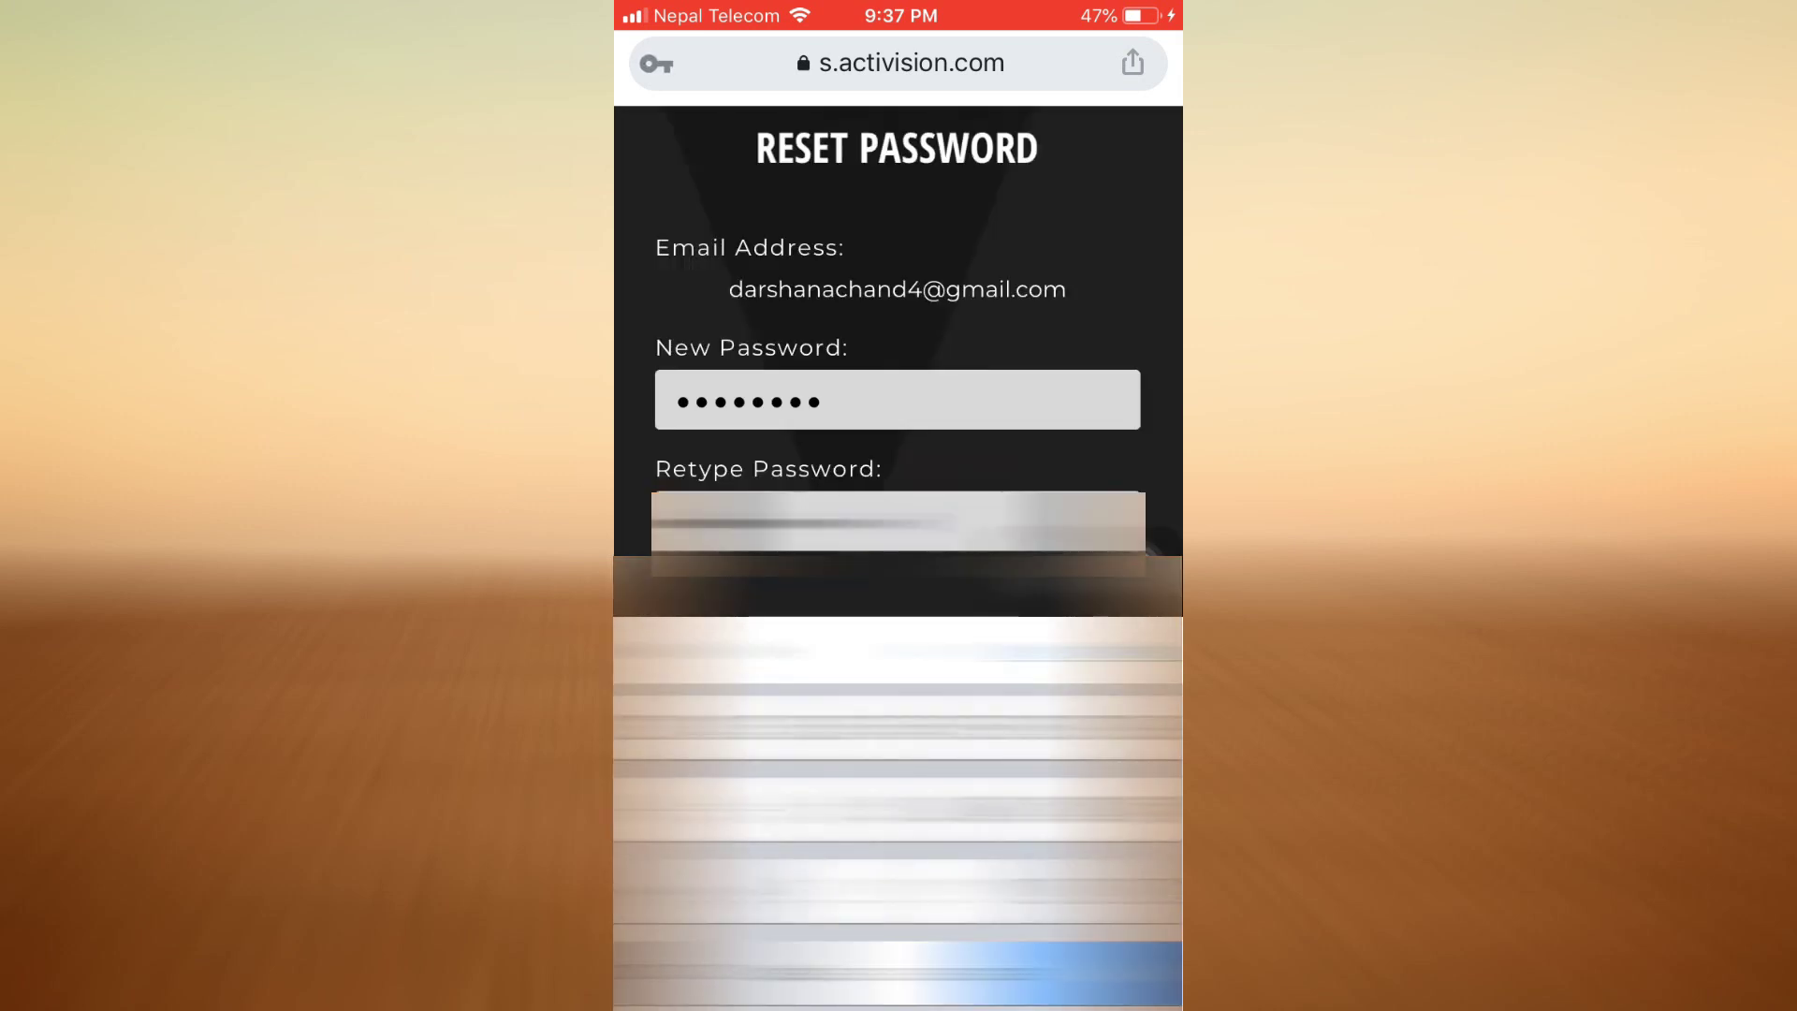
{"action": "left_click", "coordinate": [1140, 585]}
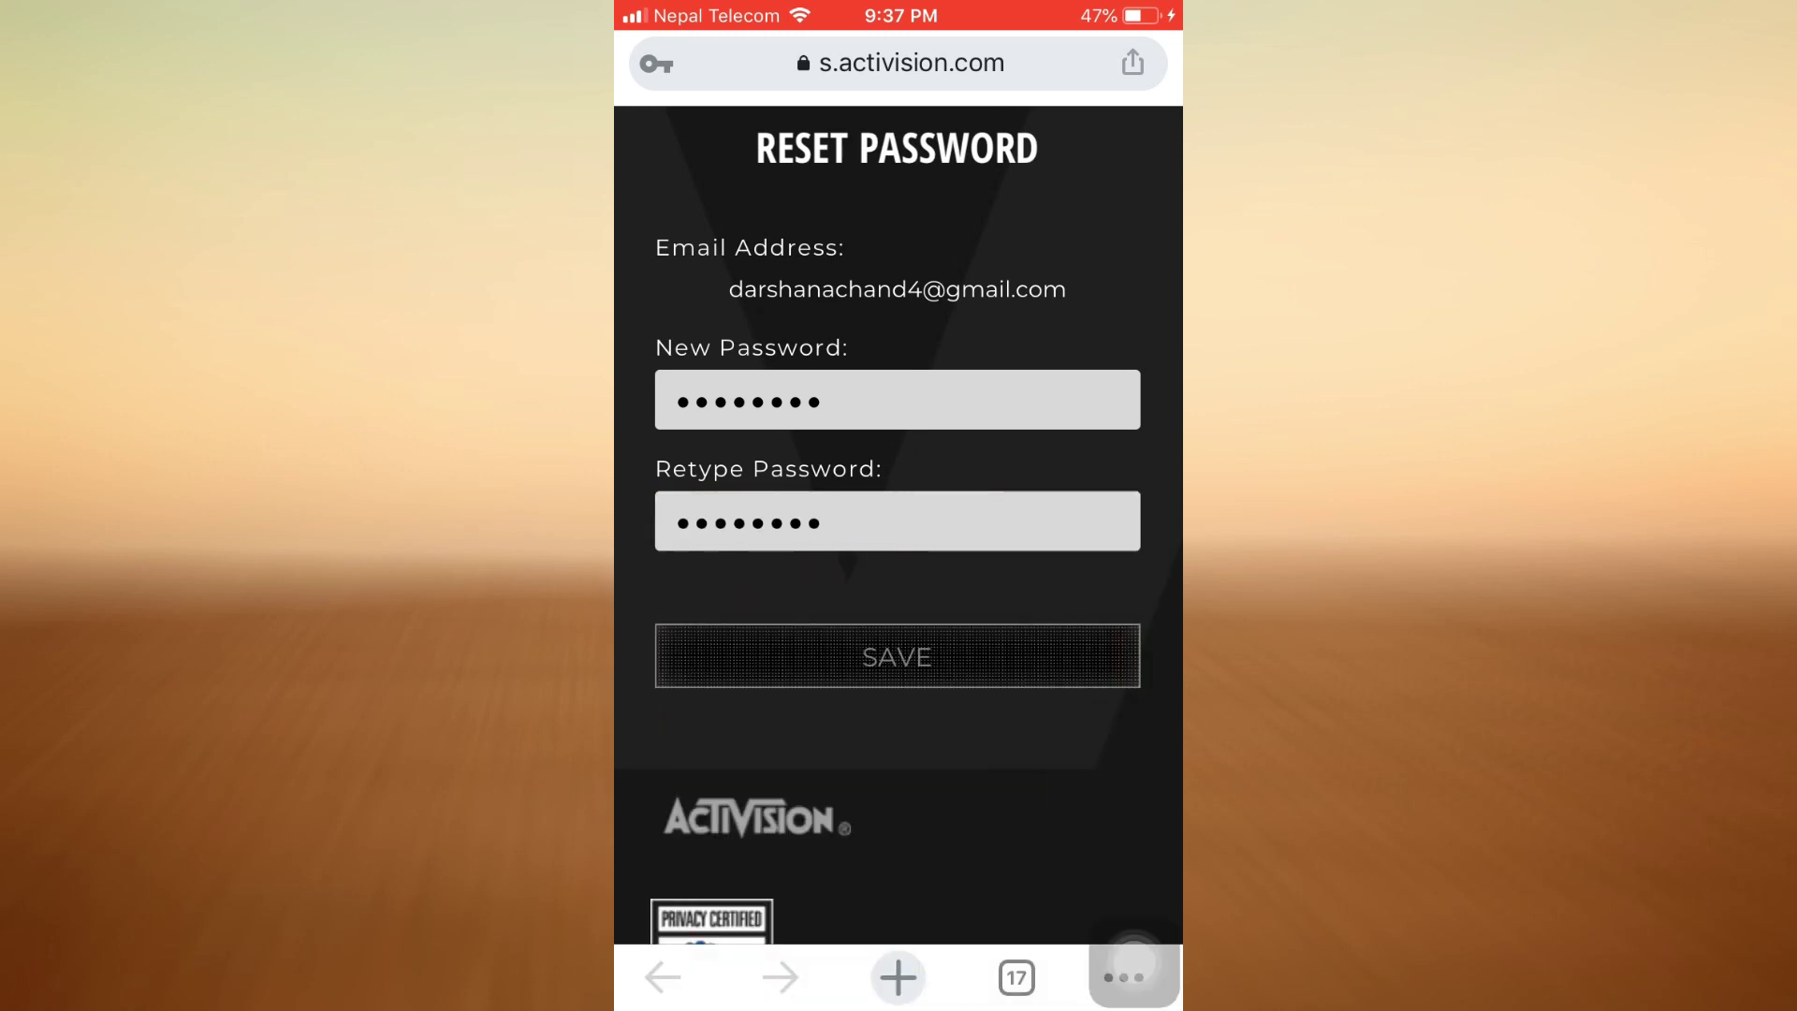
- Save the new password on the Reset Password form
{"action": "left_click", "coordinate": [898, 656]}
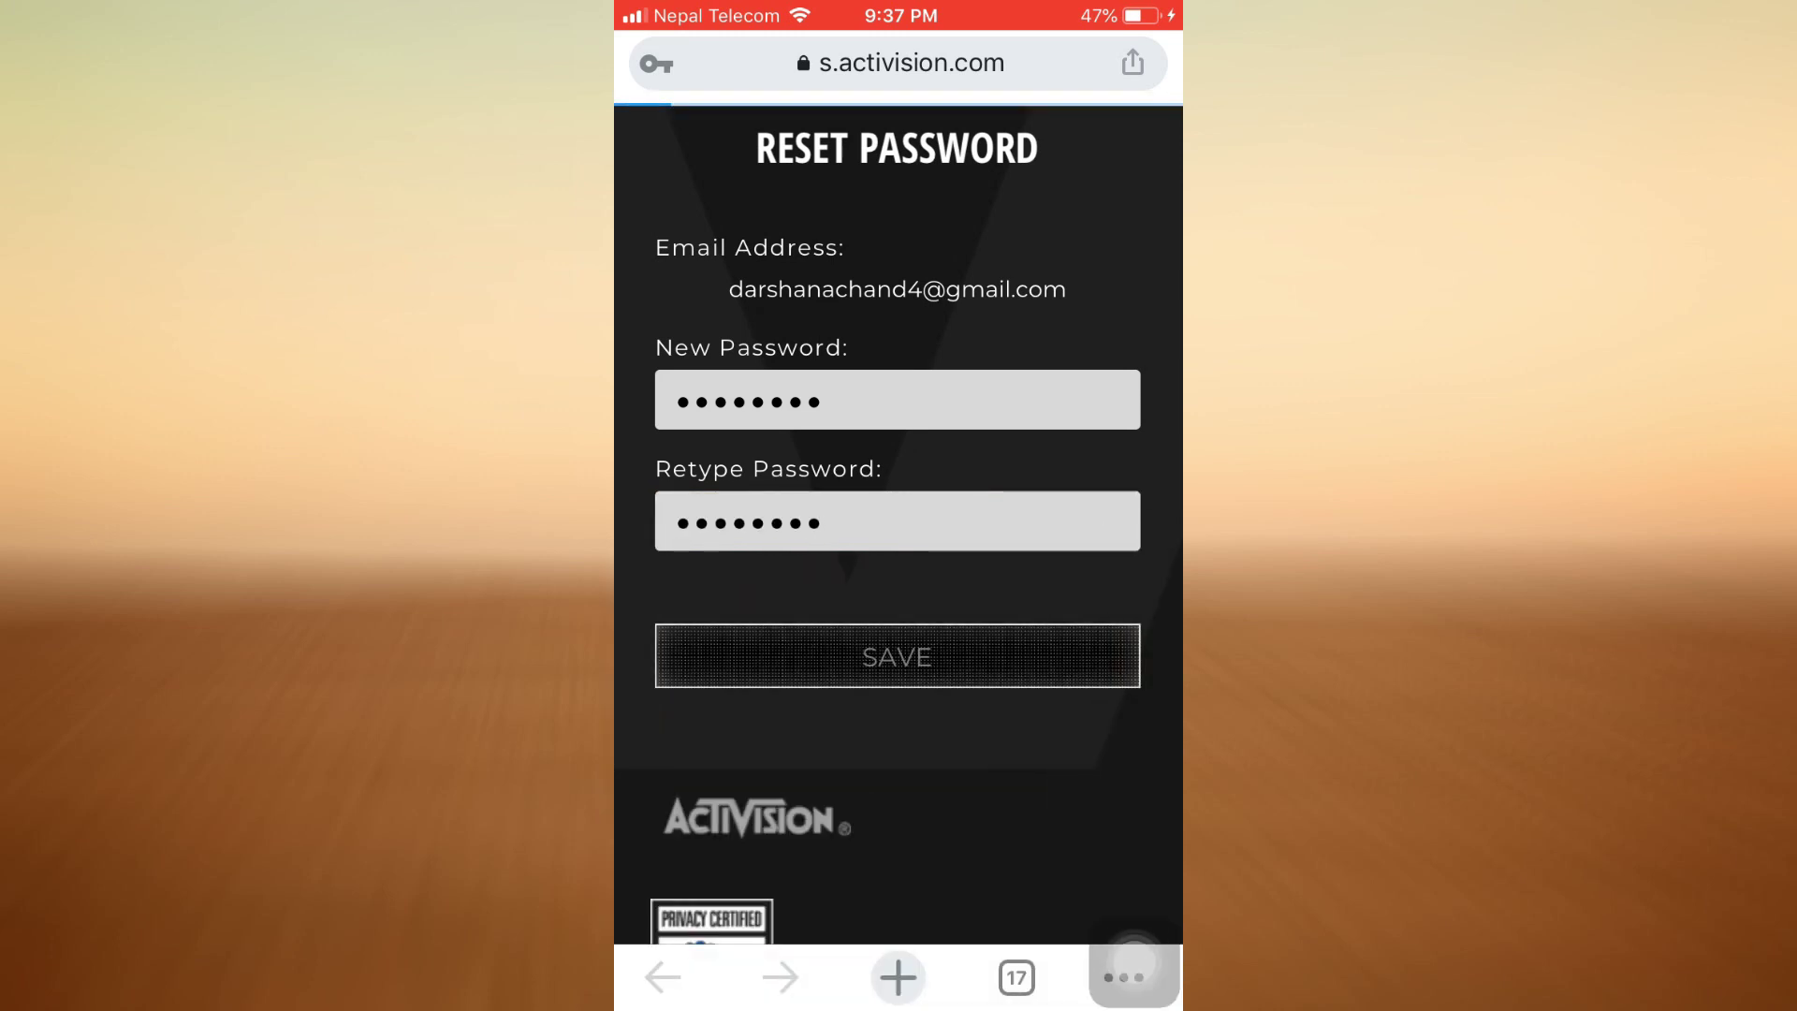